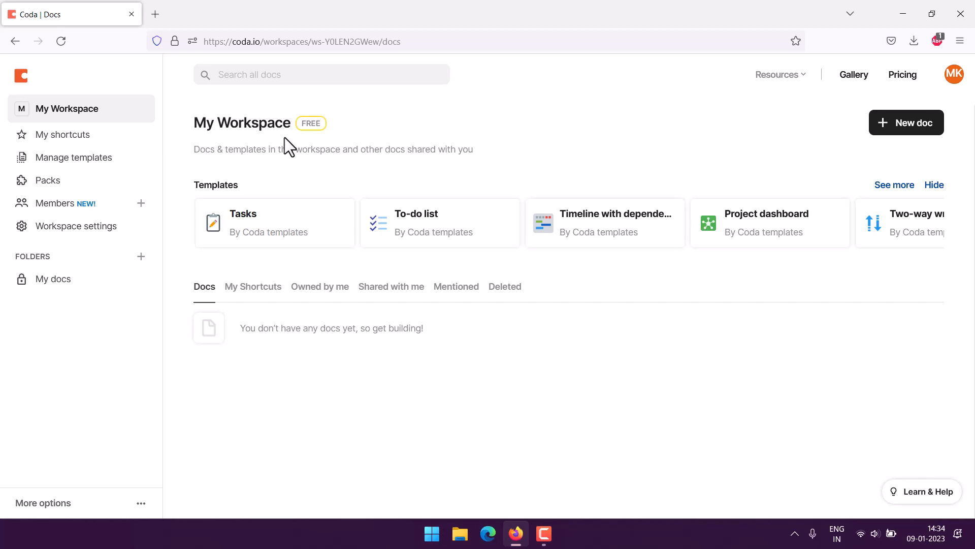
Create a new blank doc and go through the three introductory tips to dismiss them.
click(905, 133)
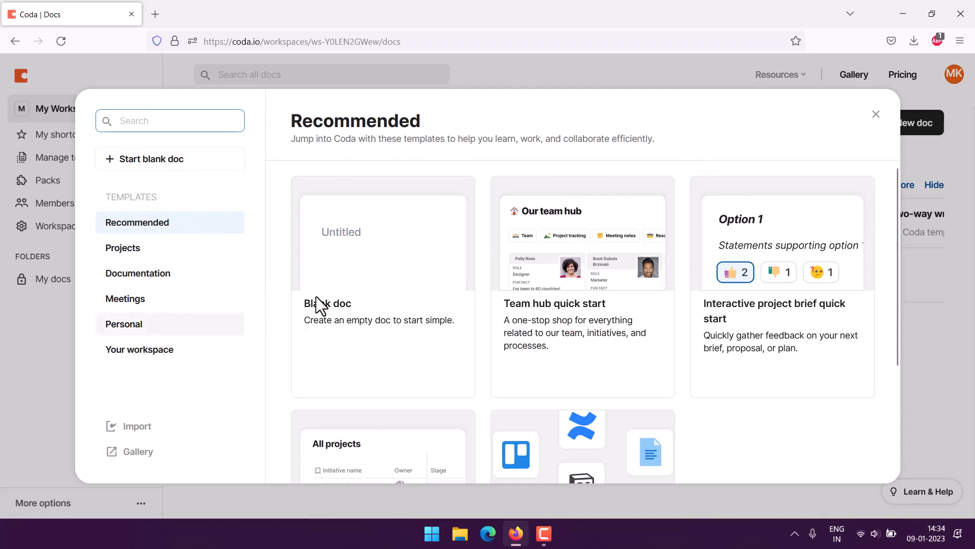
mouse_move(748, 281)
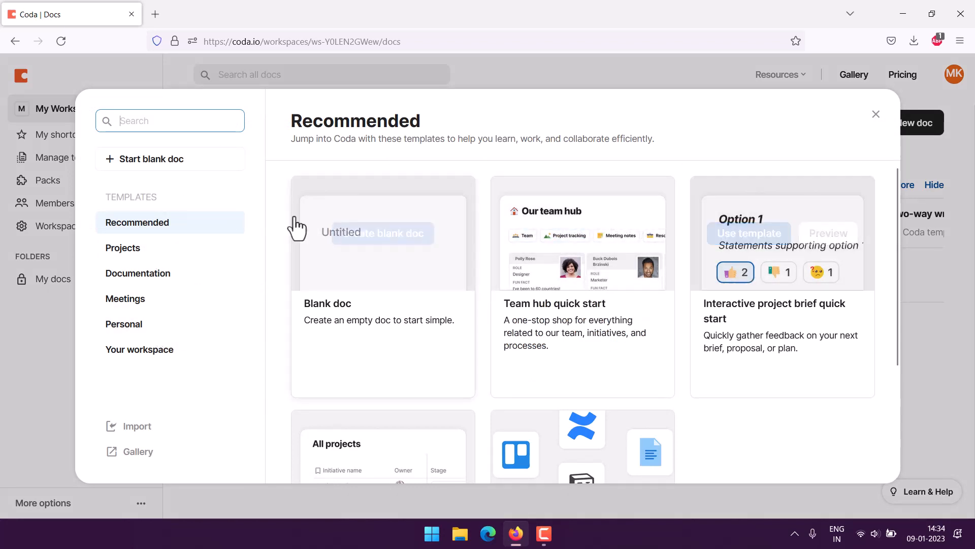
click(167, 160)
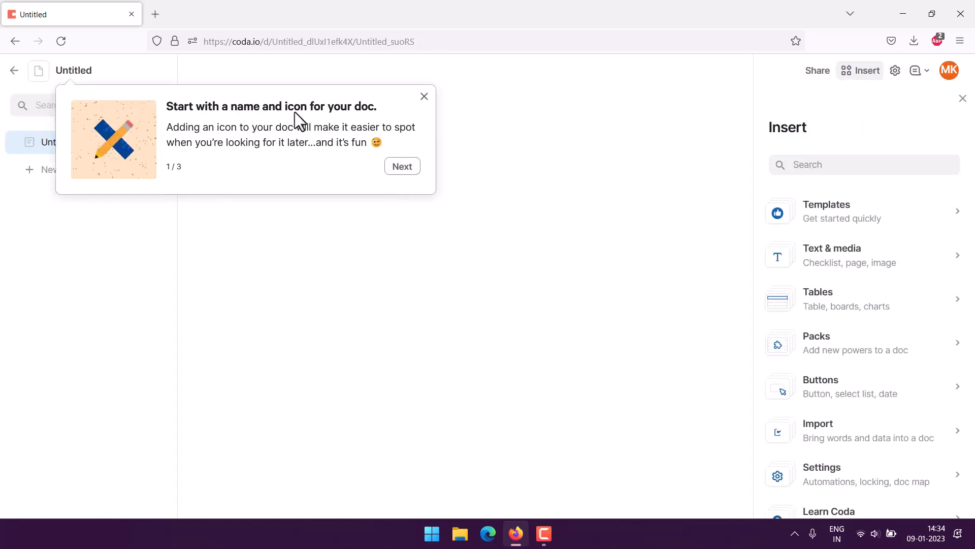
click(402, 168)
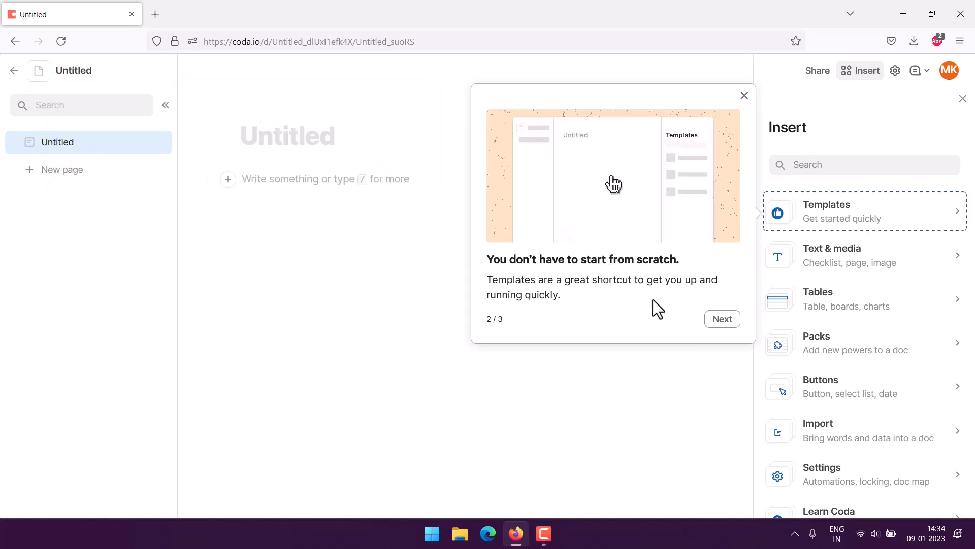
click(723, 317)
click(729, 425)
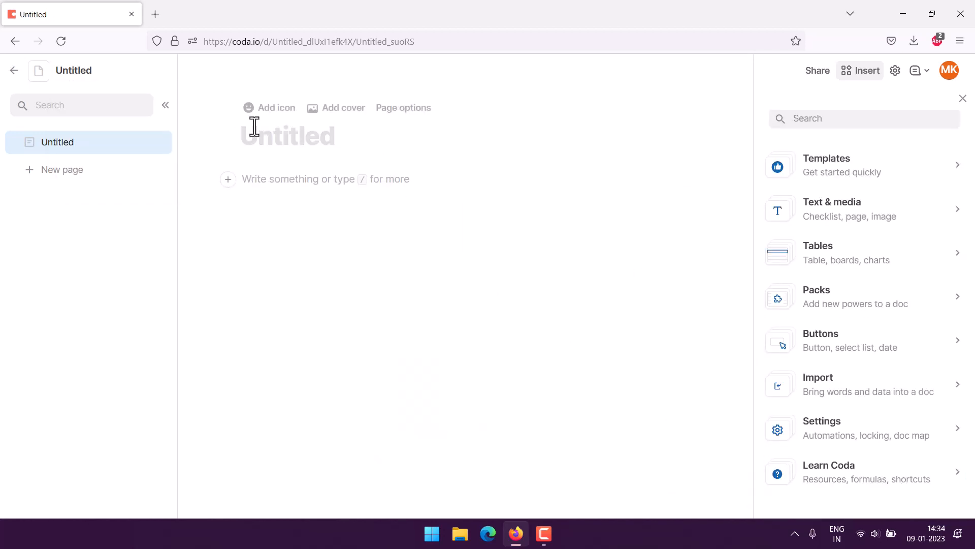
Title the page "Meal Planner" and insert a table in the page body below the title.
text(Meal Planner)
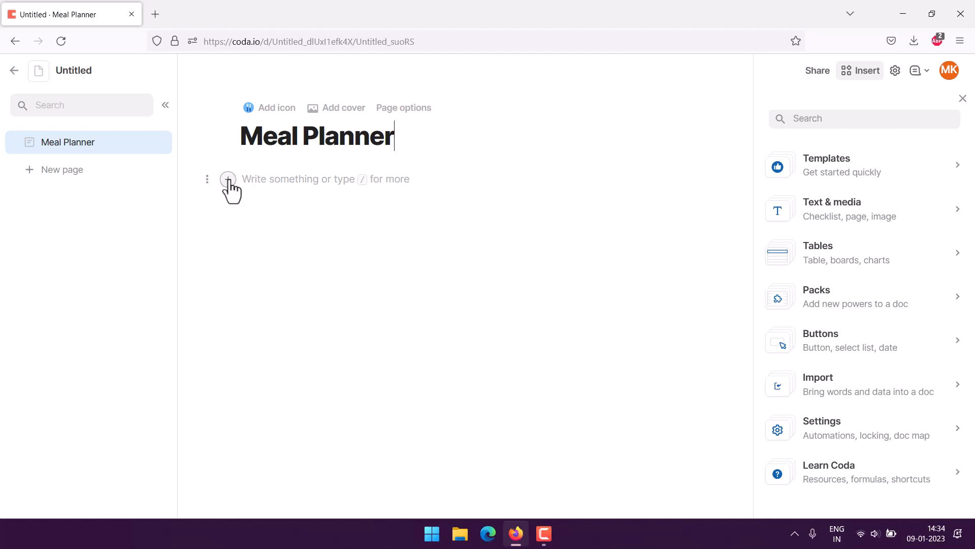
click(260, 179)
text(/)
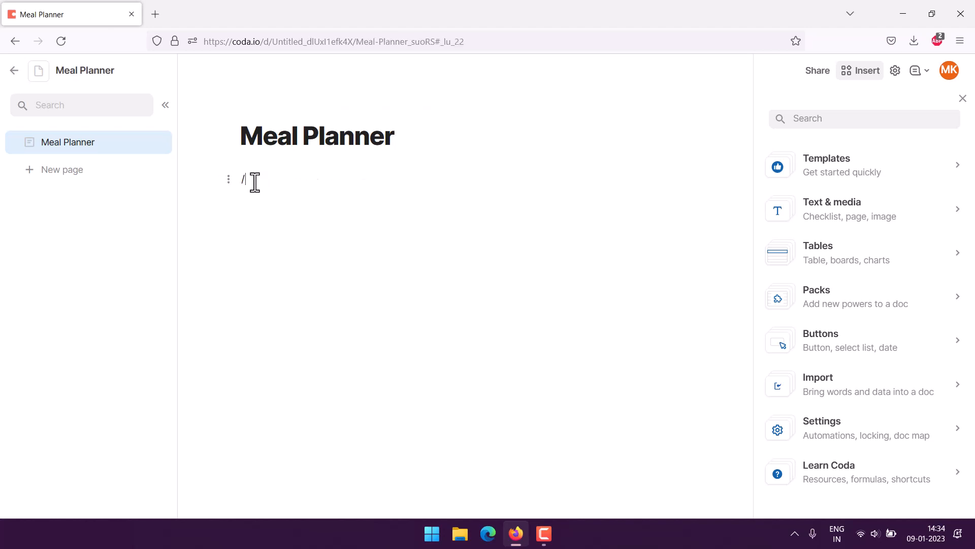
key(BackSpace)
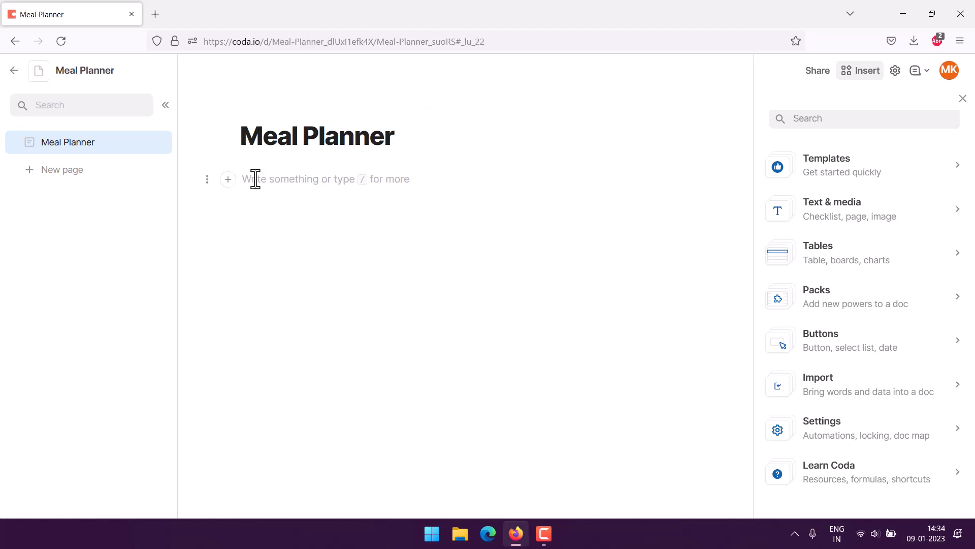
text(/)
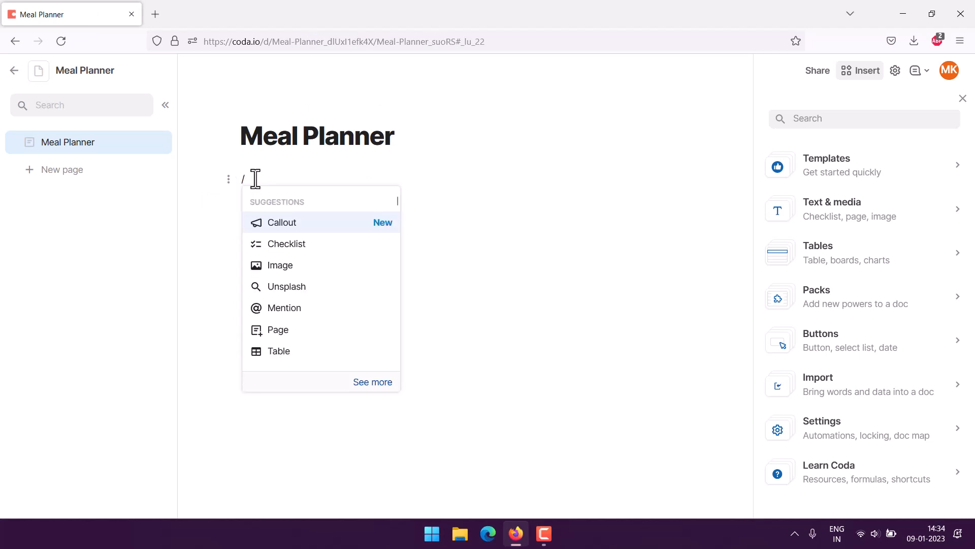
click(280, 353)
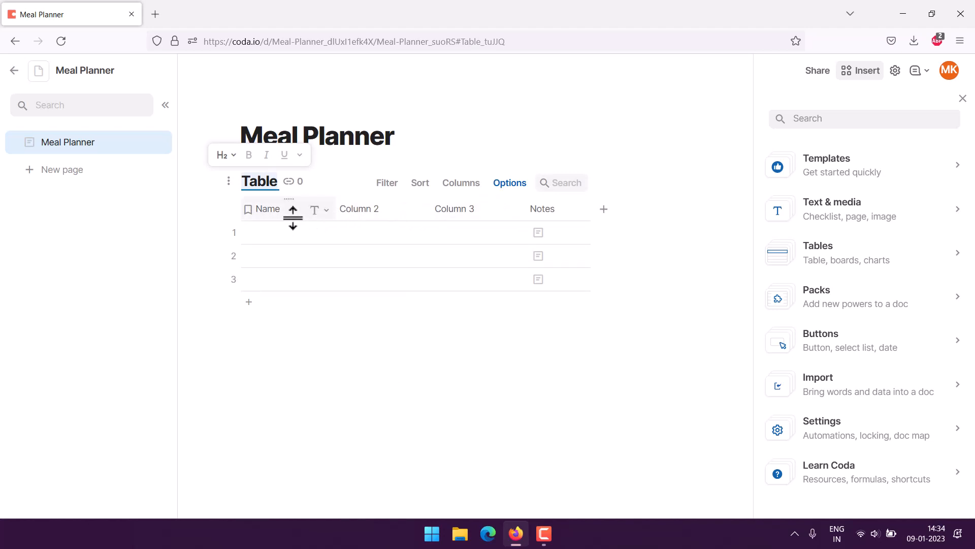
Rename the table's first three columns as Day, Breakfast and Lunch.
click(273, 213)
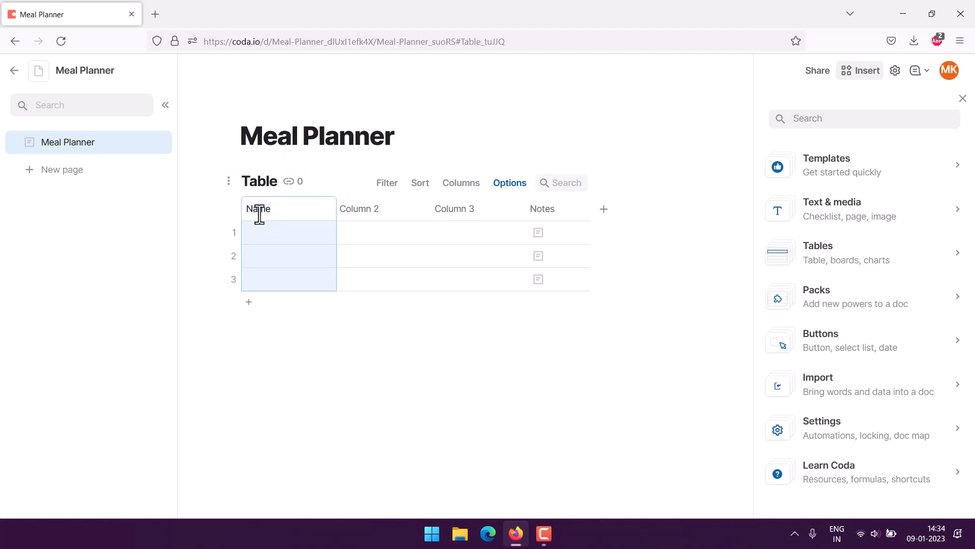
text(Day)
click(349, 215)
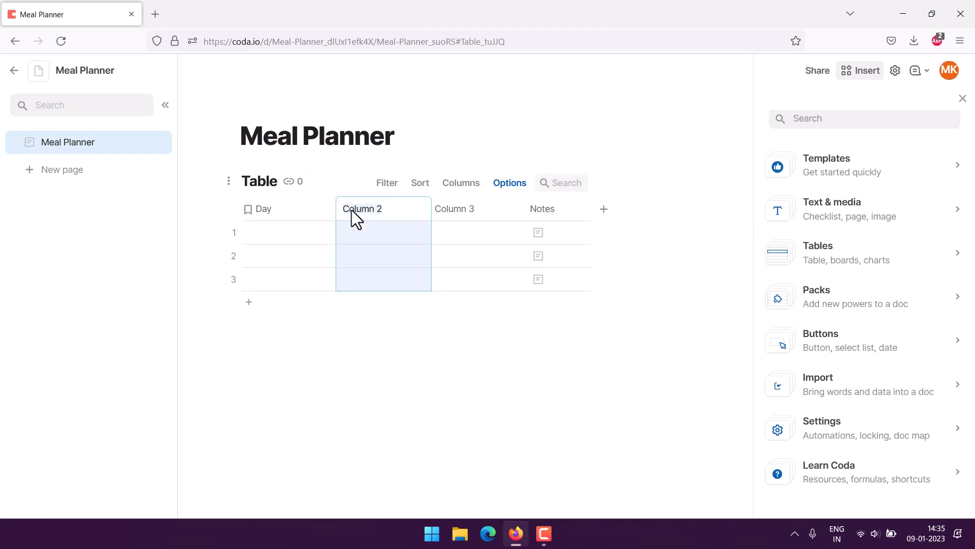
text(Breakfast)
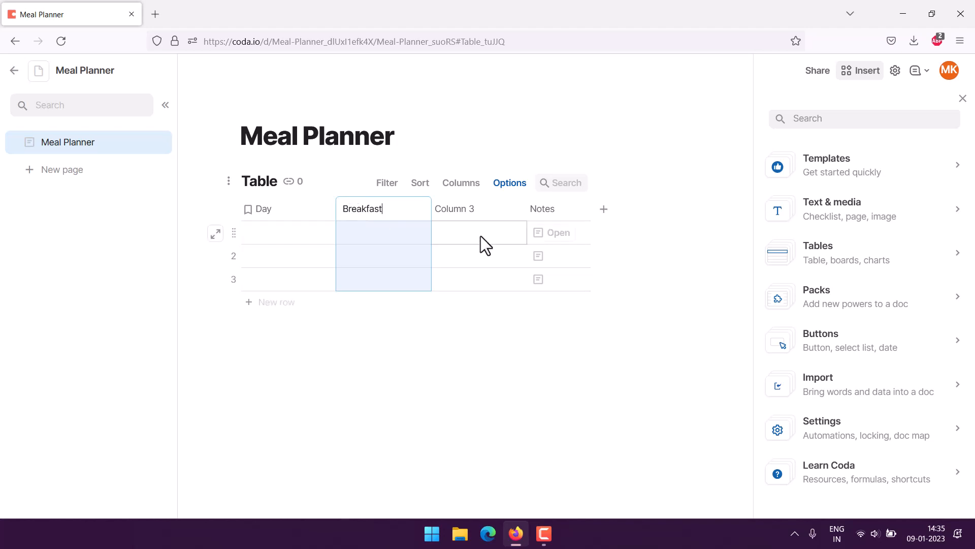
click(471, 212)
text(Lunch)
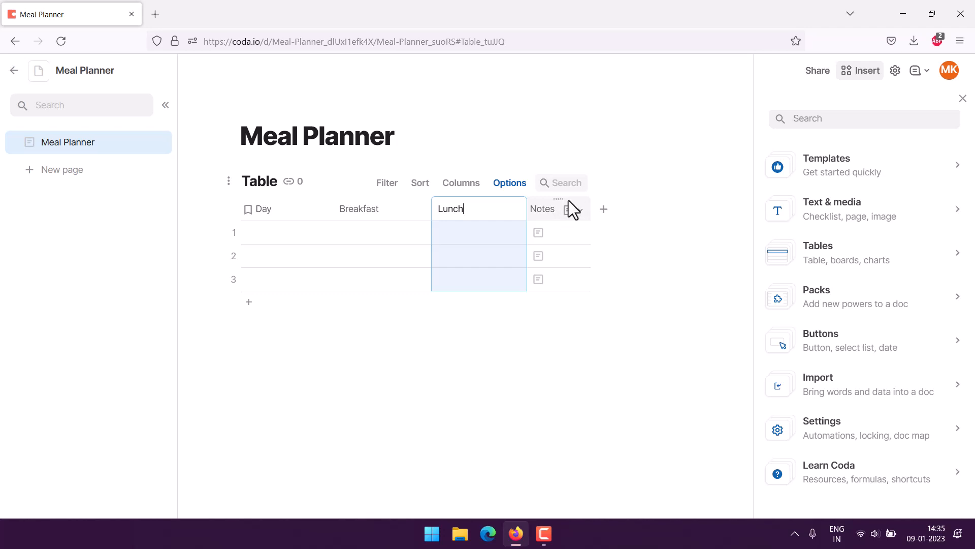
Replace the Notes column with a new column named Dinner after the Lunch column.
click(605, 210)
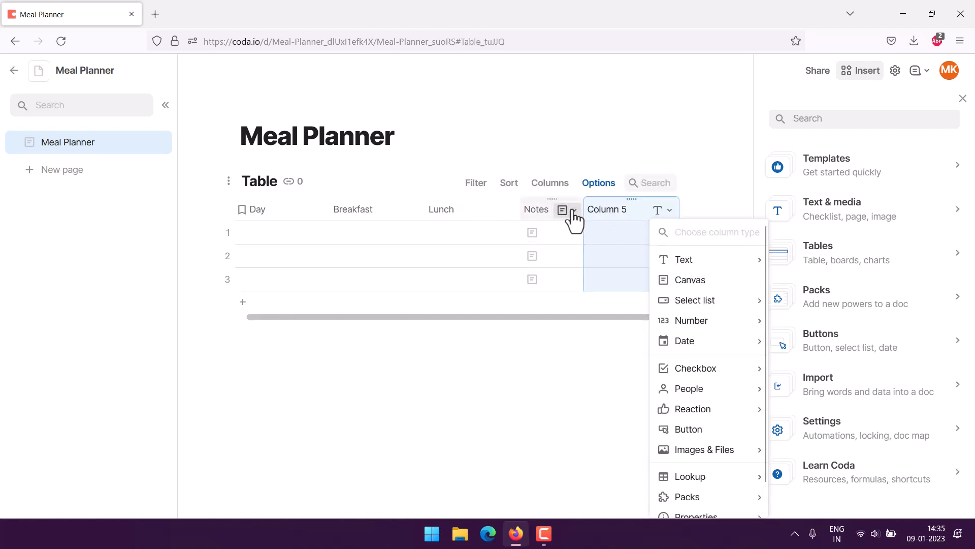
click(572, 210)
scroll(611, 333, down, 1)
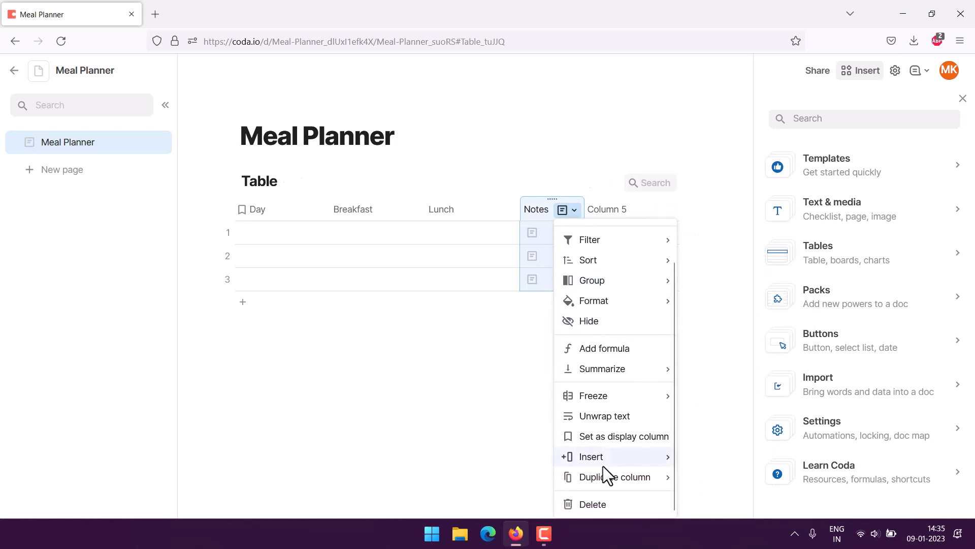
click(594, 508)
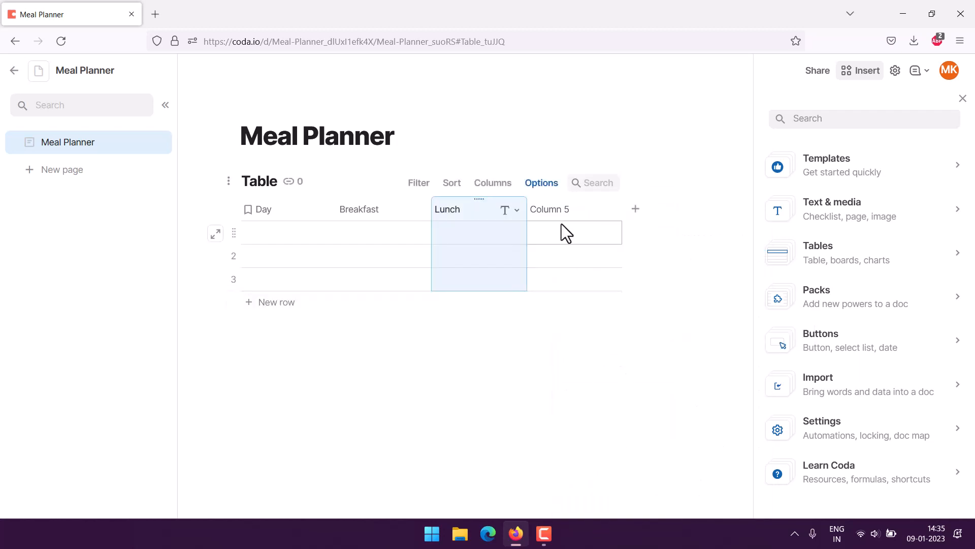
click(552, 214)
double_click(552, 215)
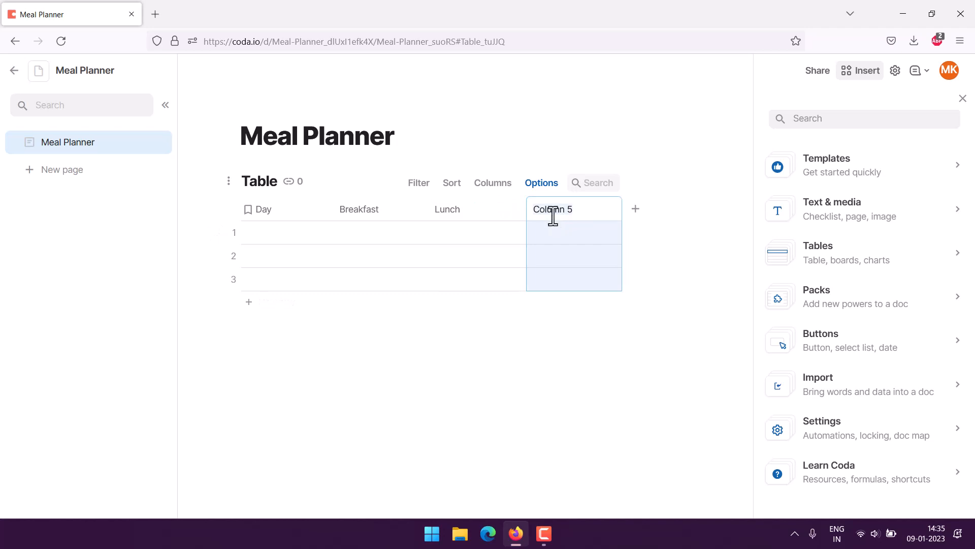
text(Dinner)
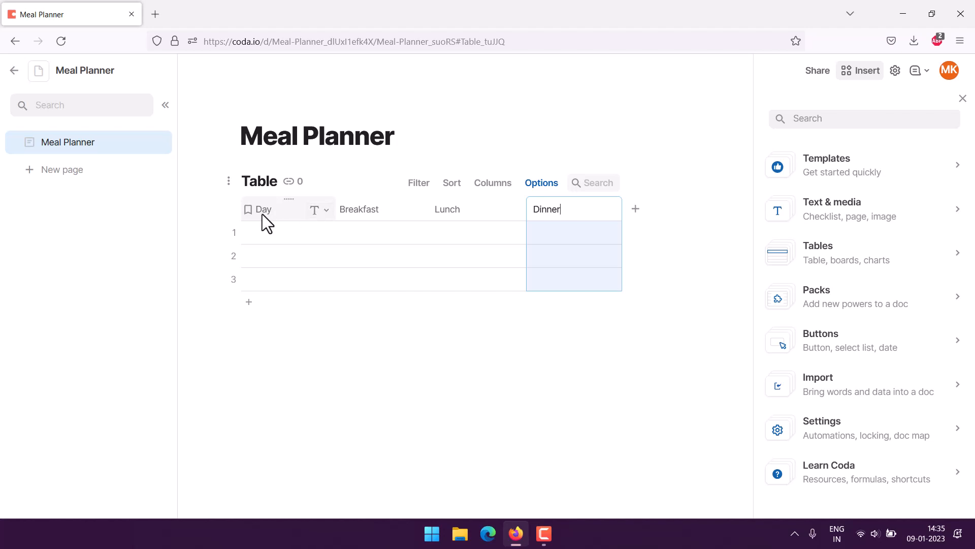
mouse_move(248, 210)
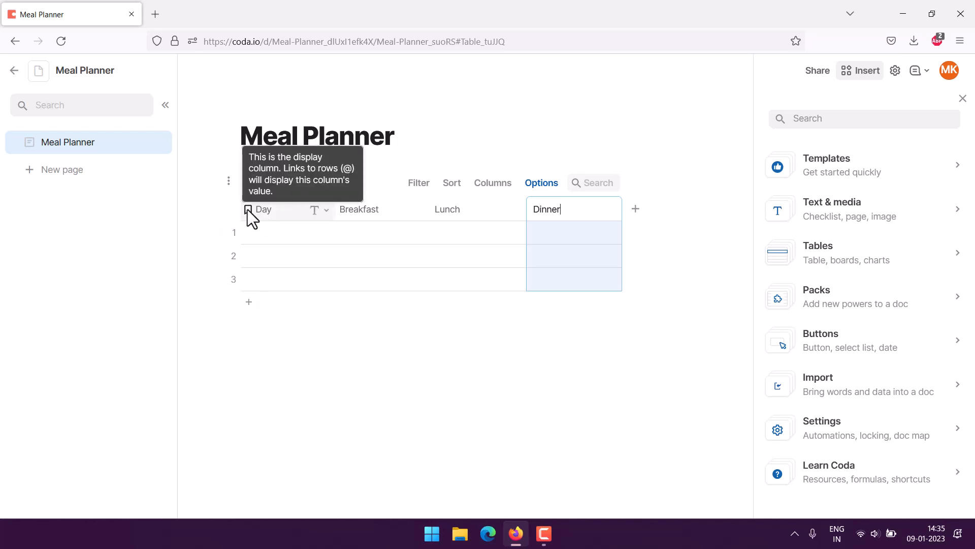
click(325, 215)
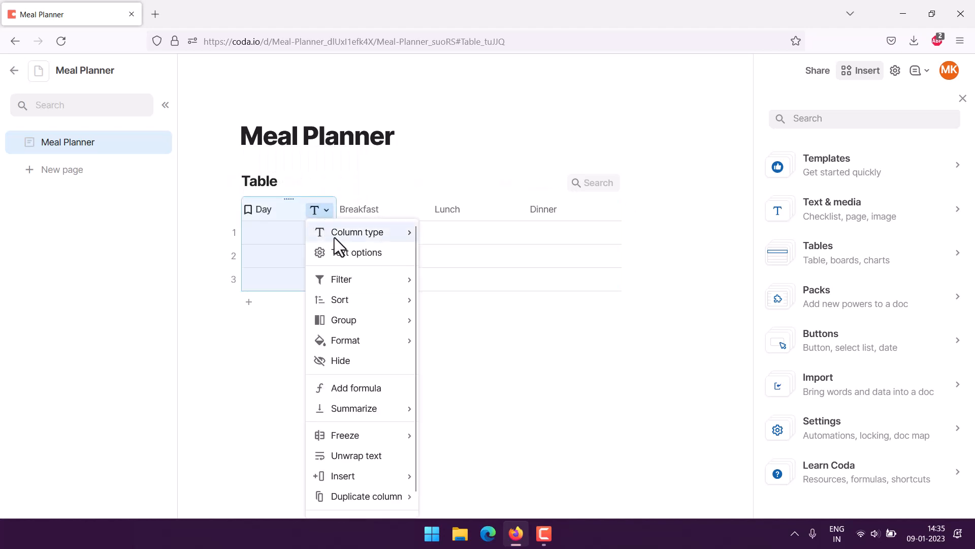
mouse_move(335, 237)
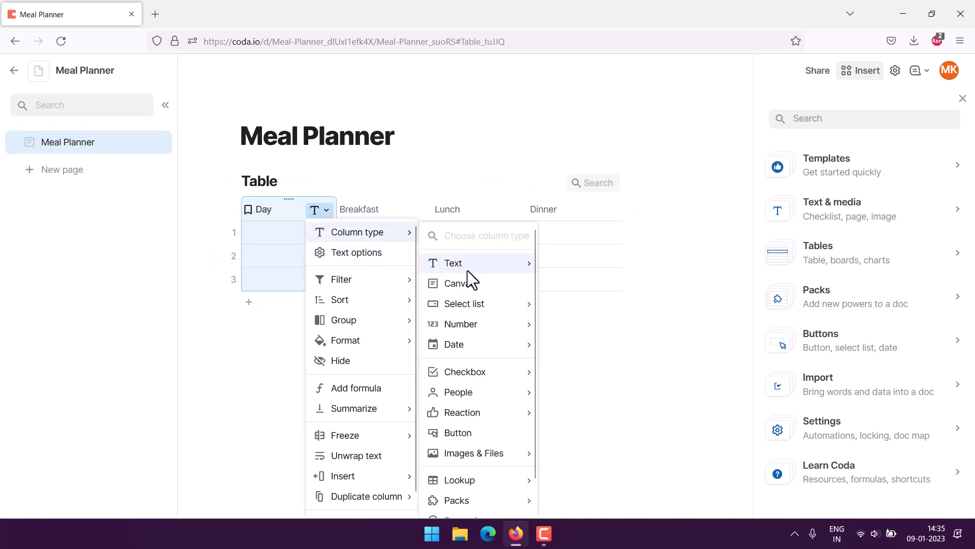
mouse_move(478, 343)
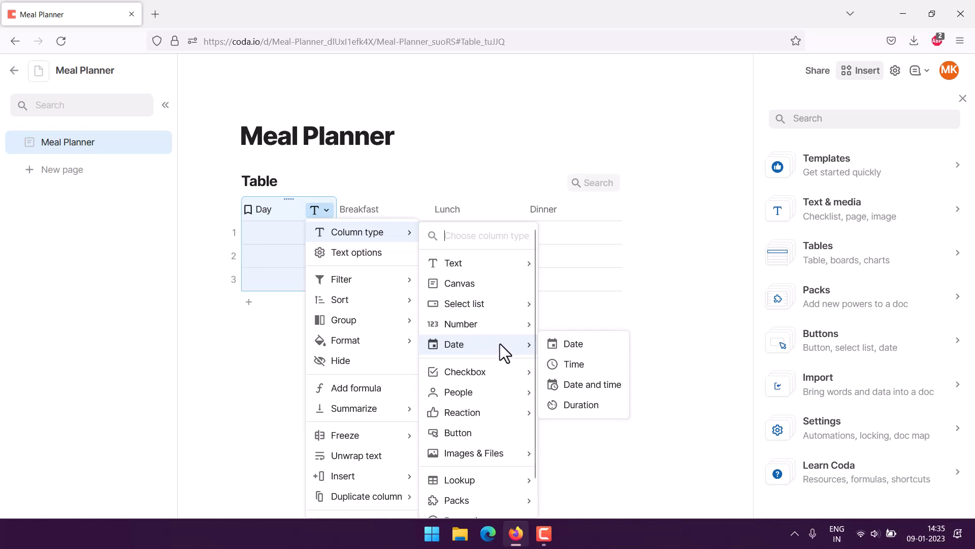
mouse_move(499, 264)
click(553, 258)
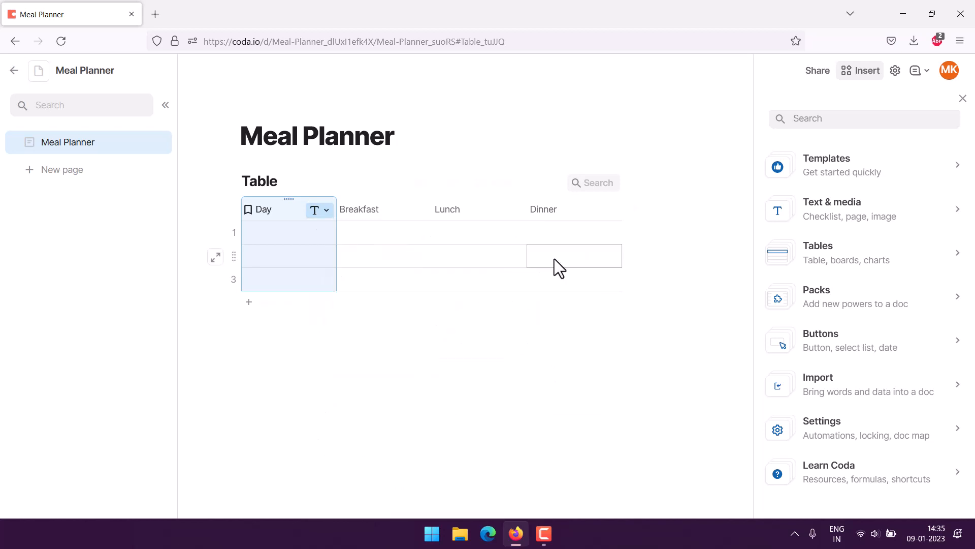
Fill the Day column of the three existing rows with Sunday, Monday and Tuesday.
double_click(284, 229)
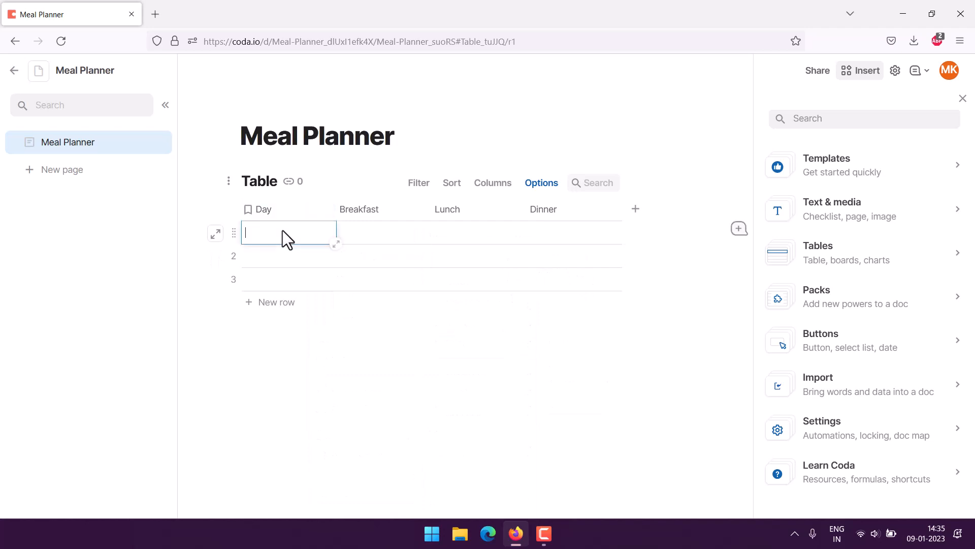
text(Sunday)
double_click(276, 254)
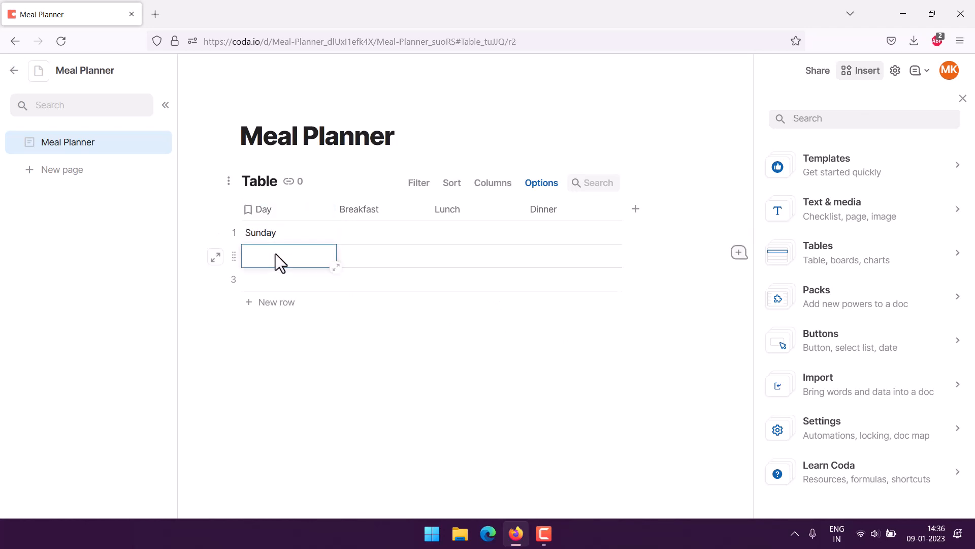
text(Monday)
double_click(274, 276)
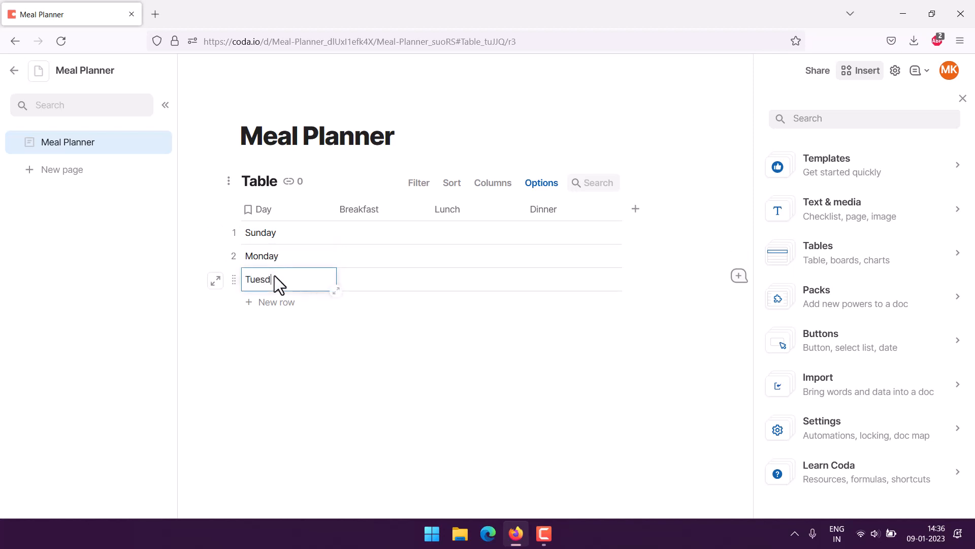
Add four more rows to the table with the days Wednesday, Thursday, Friday and Saturday.
click(278, 301)
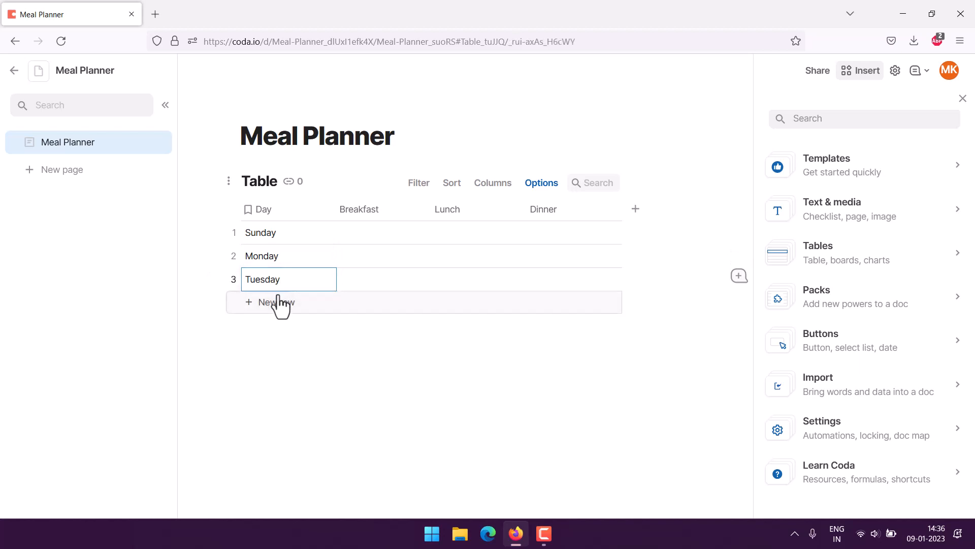
text(Wed)
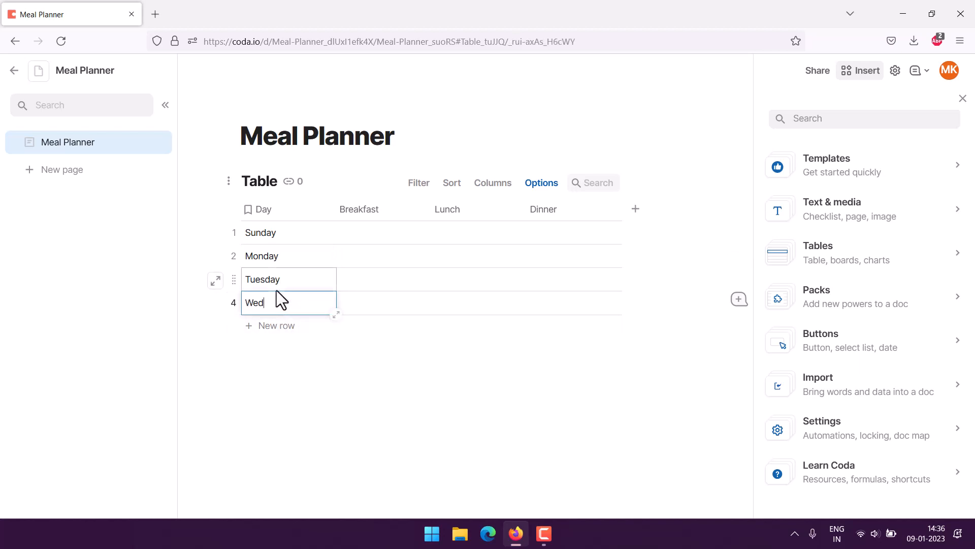
text(nesday)
click(266, 326)
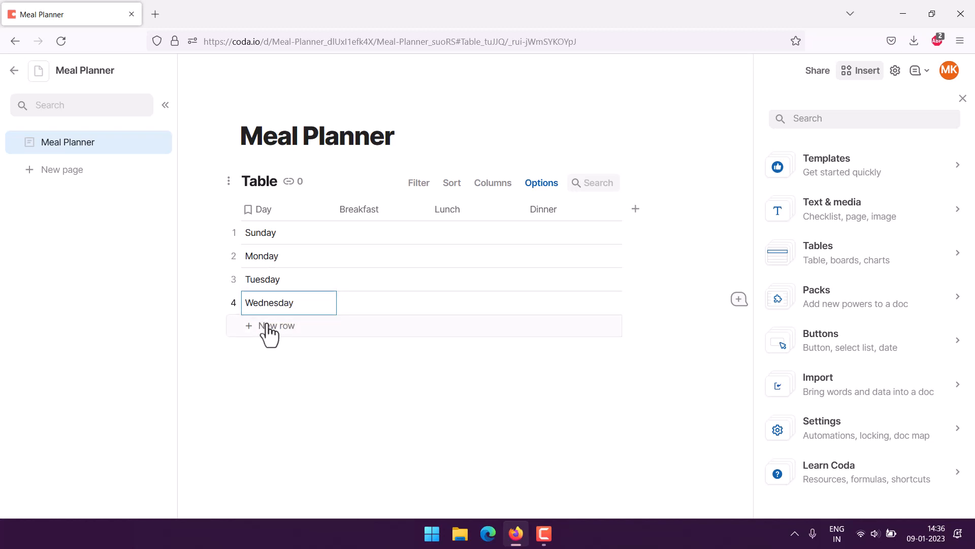
text(Thursda)
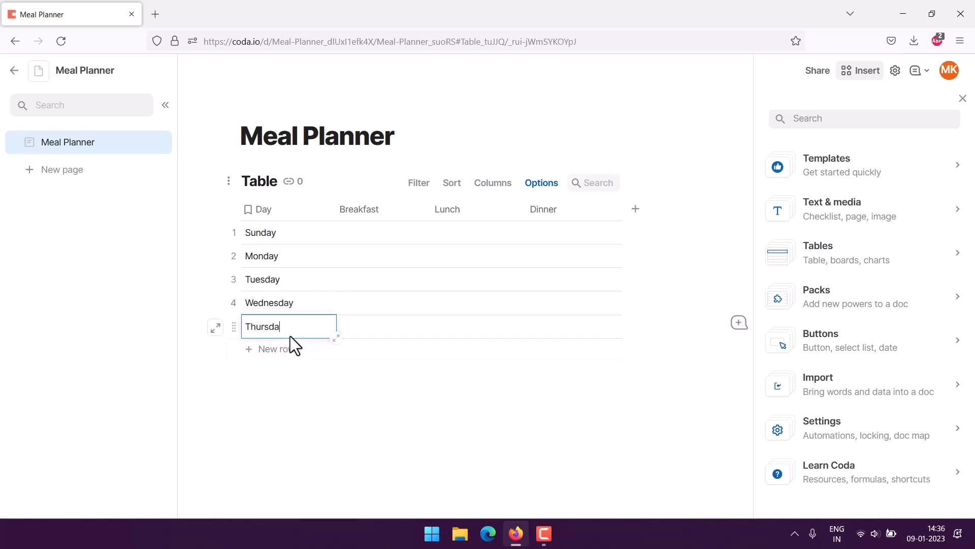
text(y)
click(288, 345)
text(F)
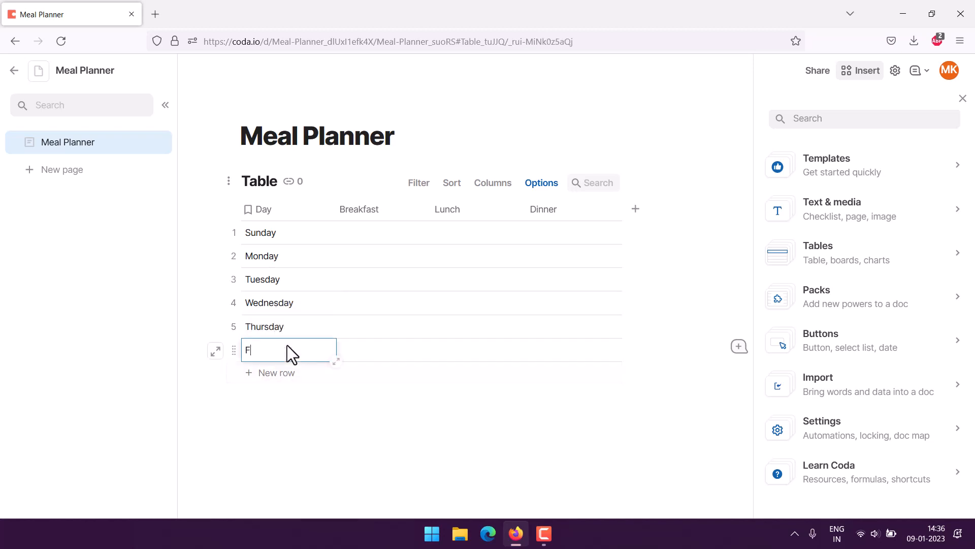
text(riday)
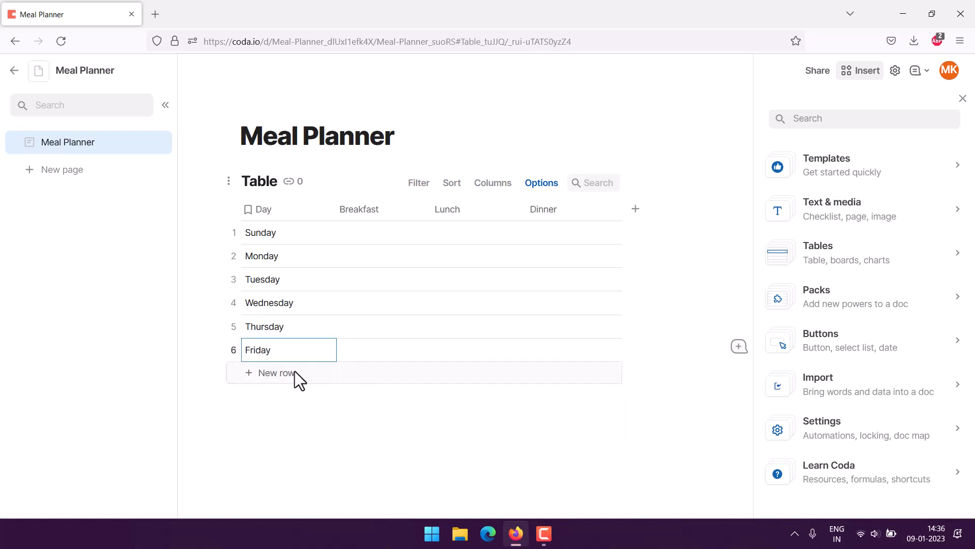
click(295, 372)
text(Saturday)
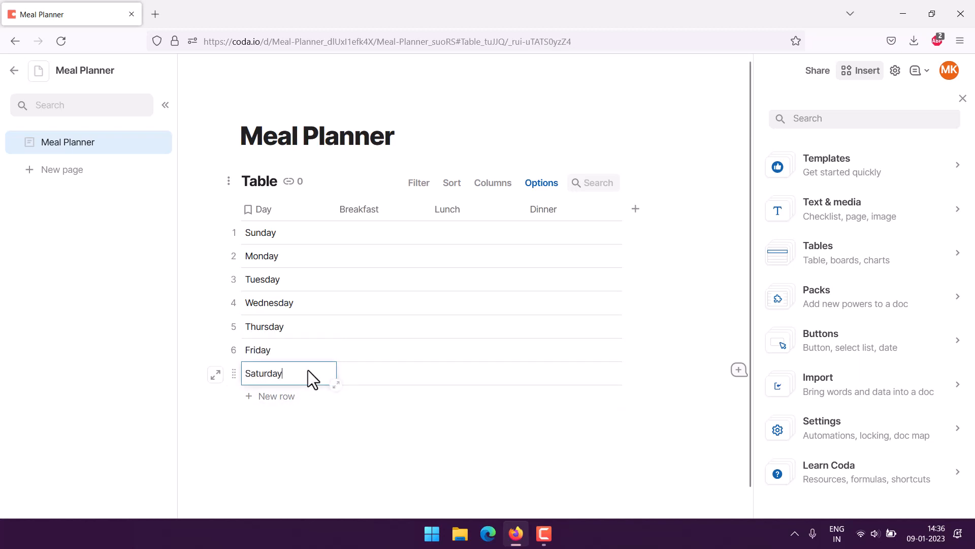
click(211, 272)
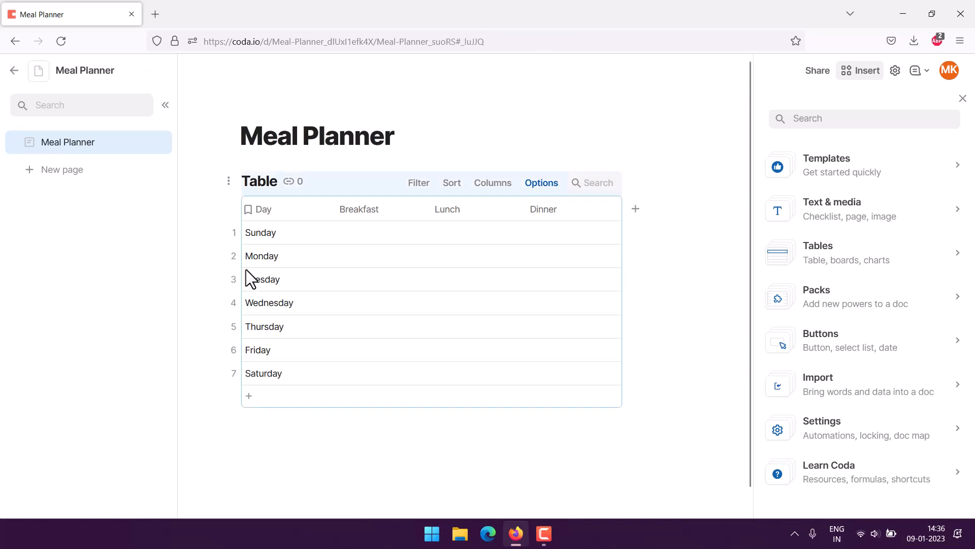
Fill the Sunday row with Toast for Breakfast, Paratha for Lunch and Thali for Dinner.
click(362, 342)
click(363, 230)
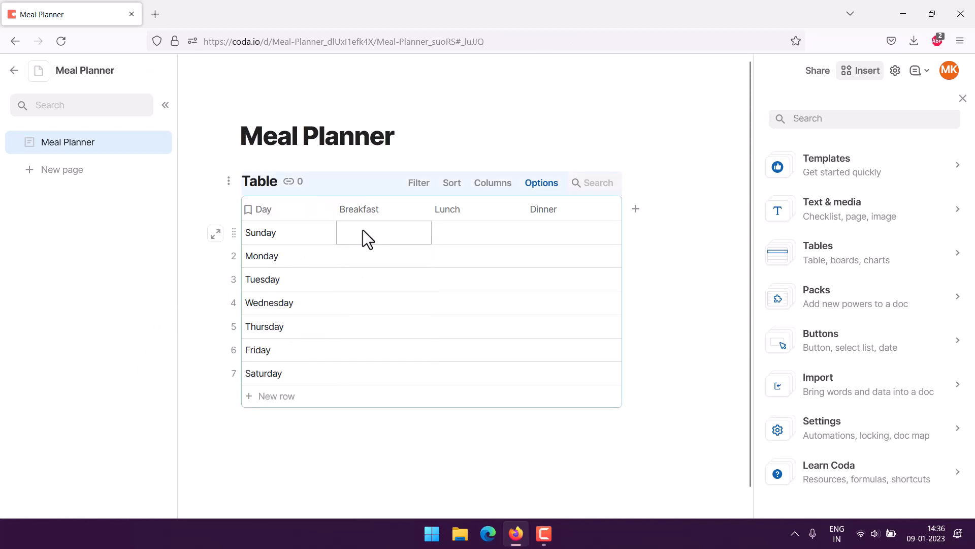
click(363, 229)
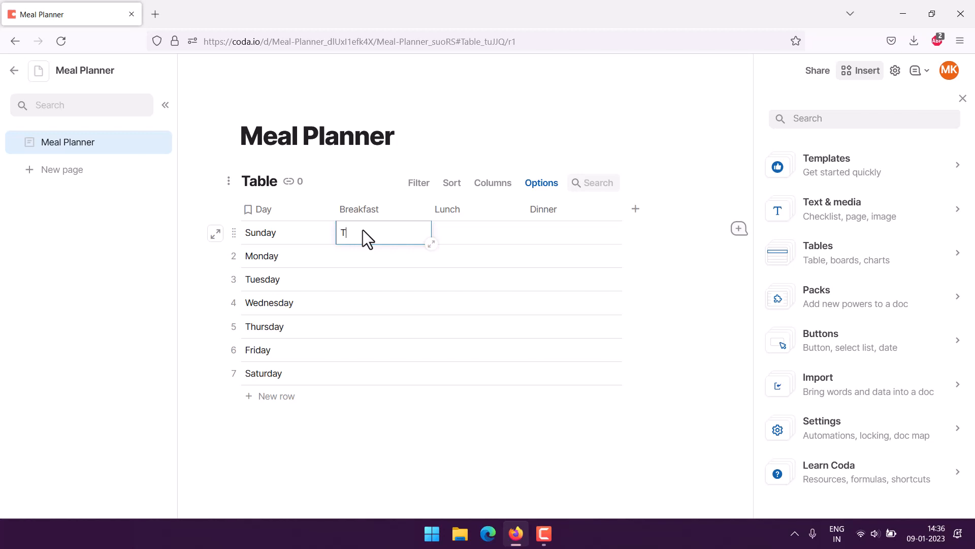
key(Tab)
text(Paratha)
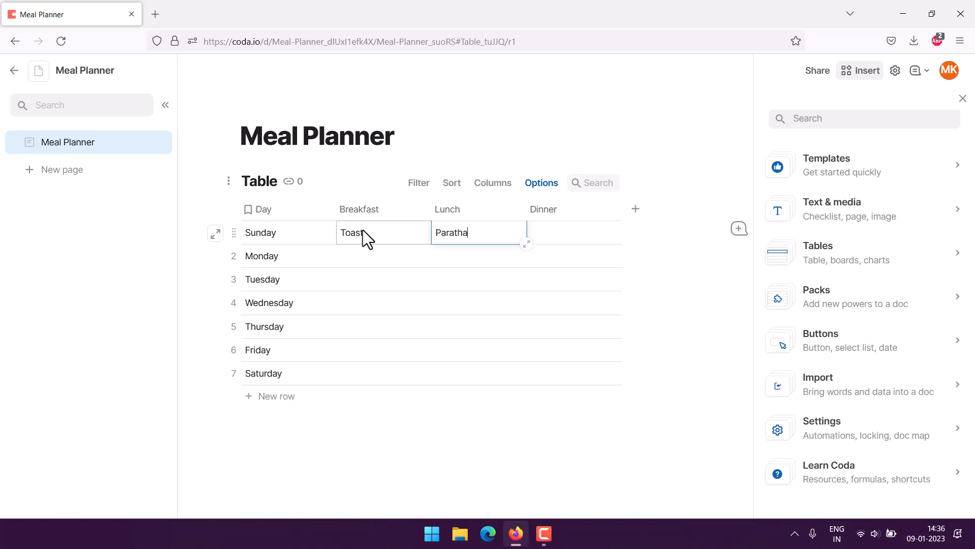
key(Tab)
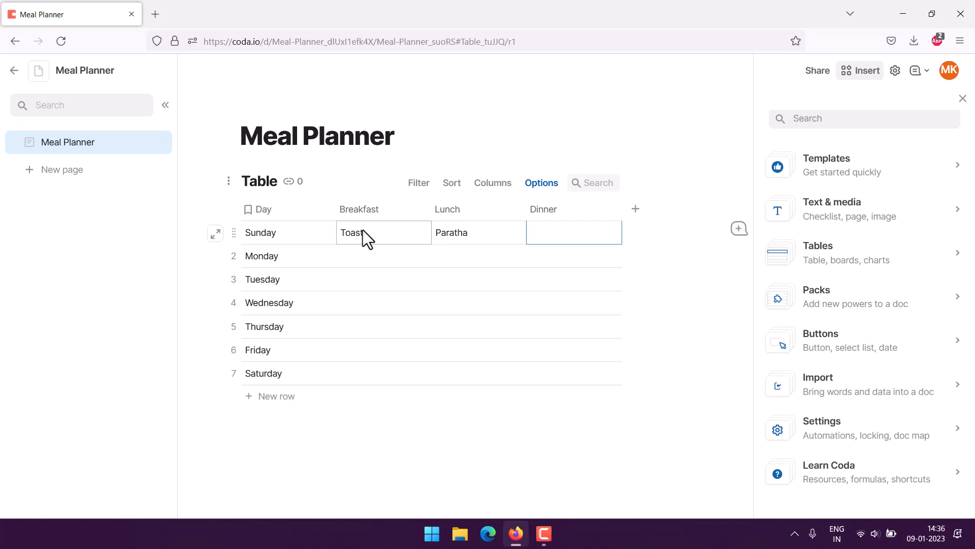
text(Thali)
click(394, 274)
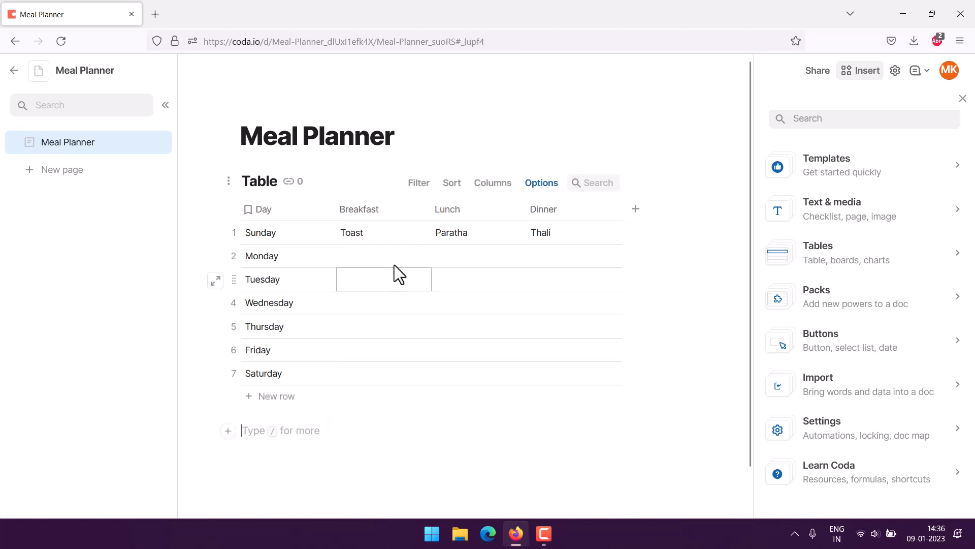
Add a conditional format to the Breakfast column with green text on a light green background.
click(380, 265)
click(418, 285)
click(385, 231)
right_click(386, 230)
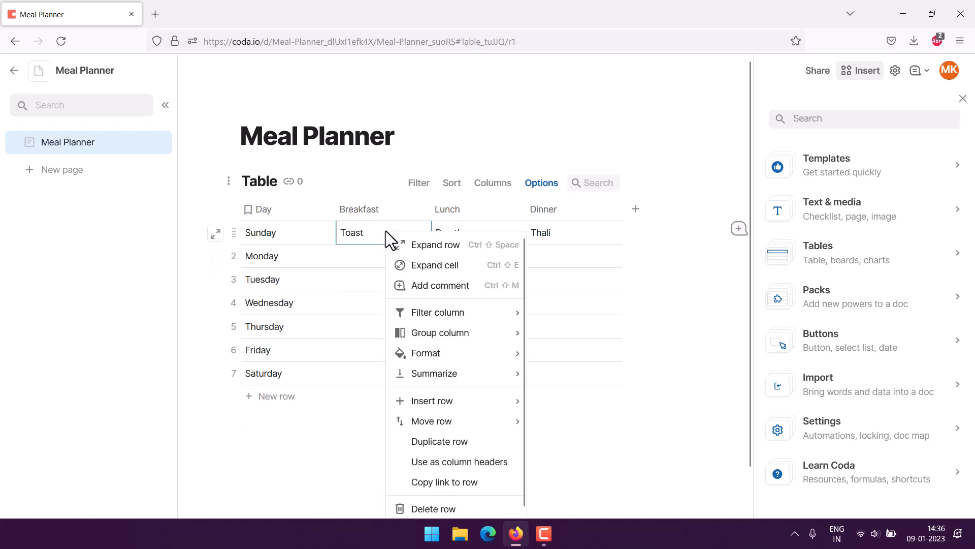
mouse_move(412, 355)
mouse_move(435, 331)
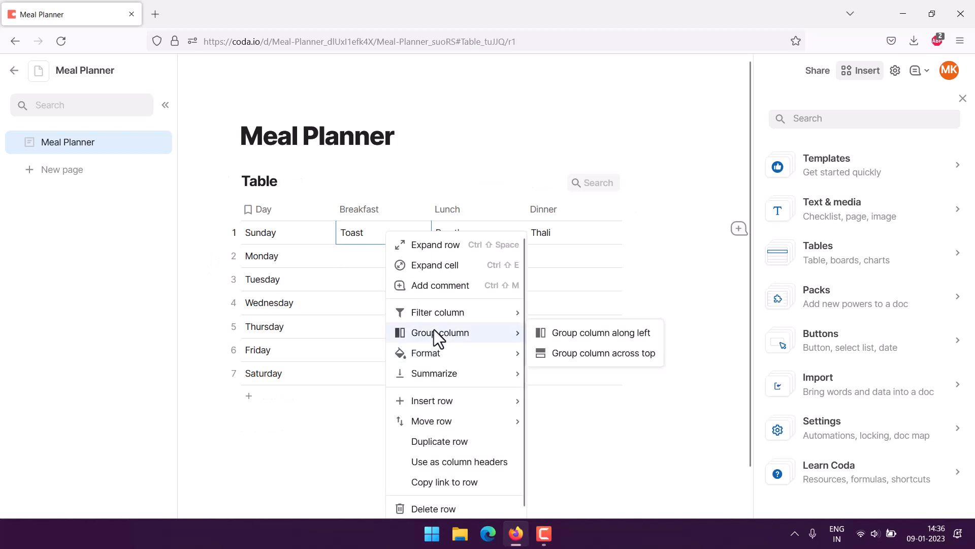
mouse_move(443, 355)
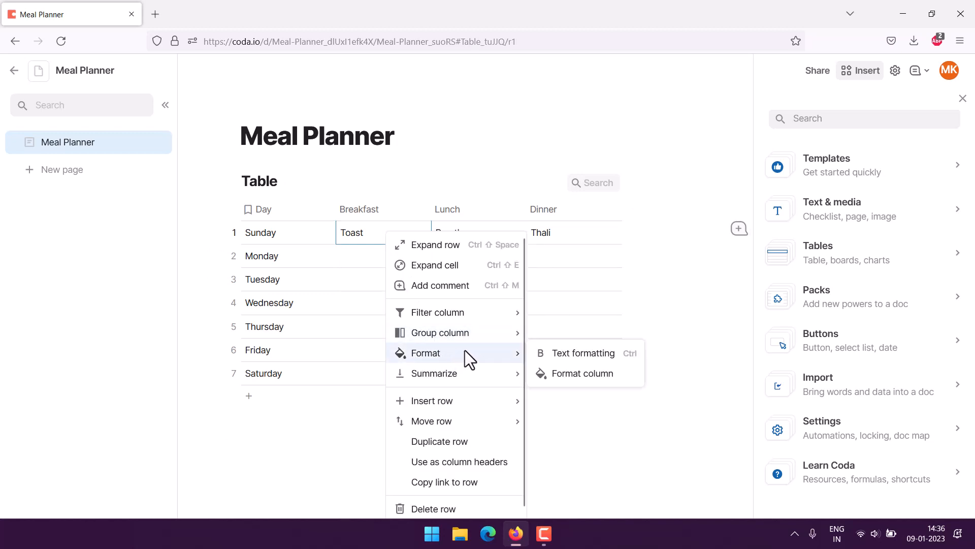
click(574, 374)
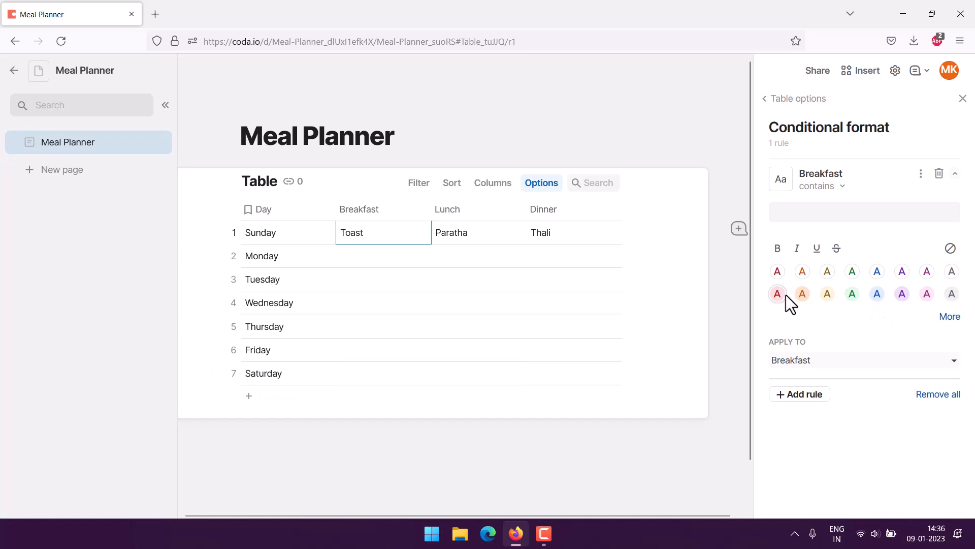
click(852, 295)
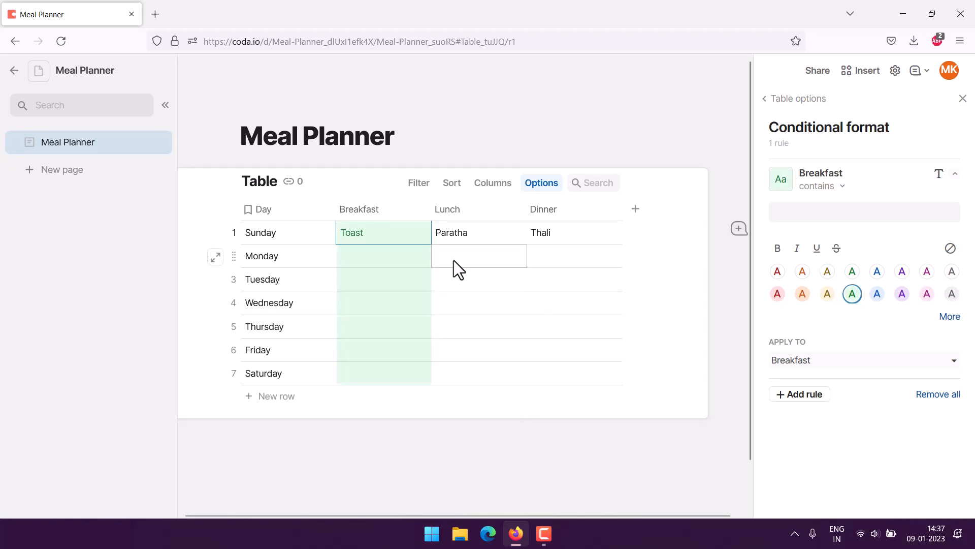
click(477, 232)
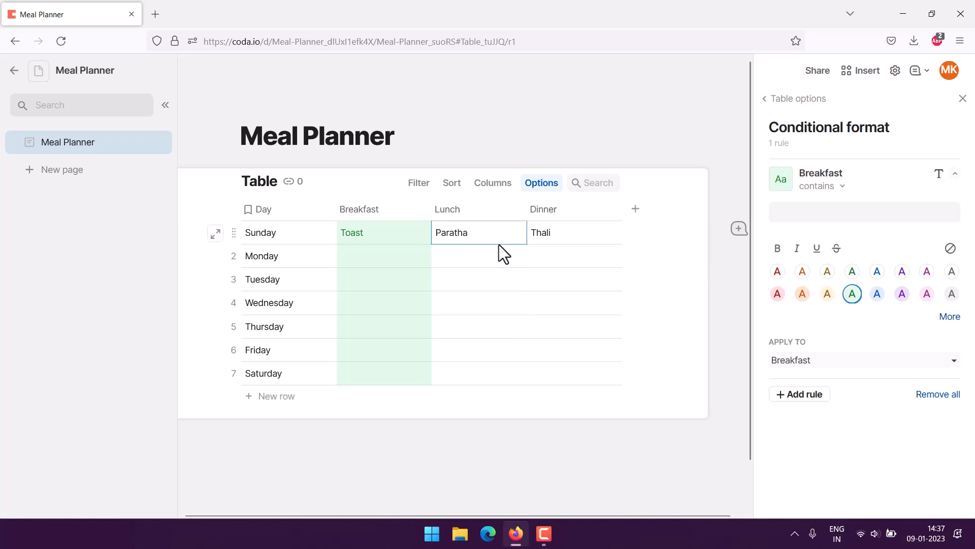
click(962, 98)
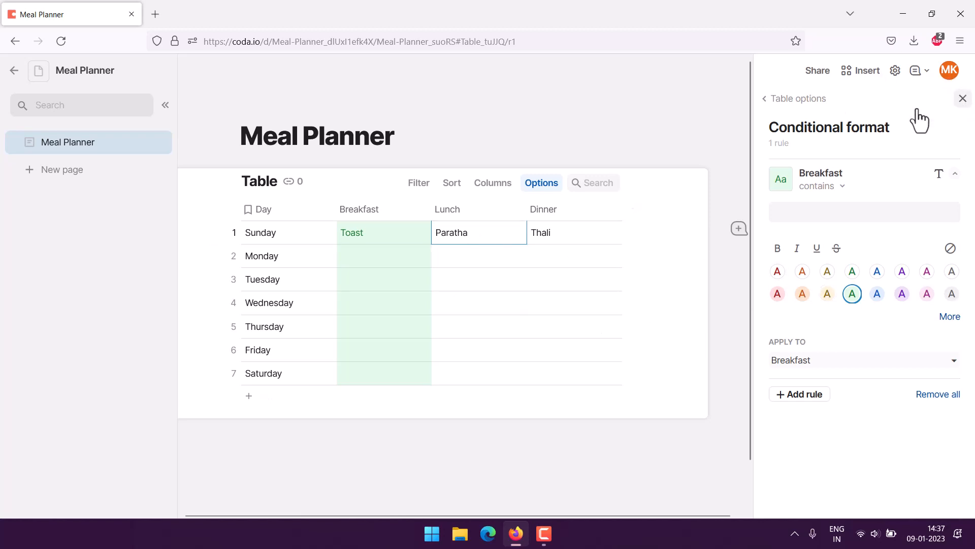
Add a conditional format to the Lunch column with dark yellow text on a light yellow background.
right_click(525, 232)
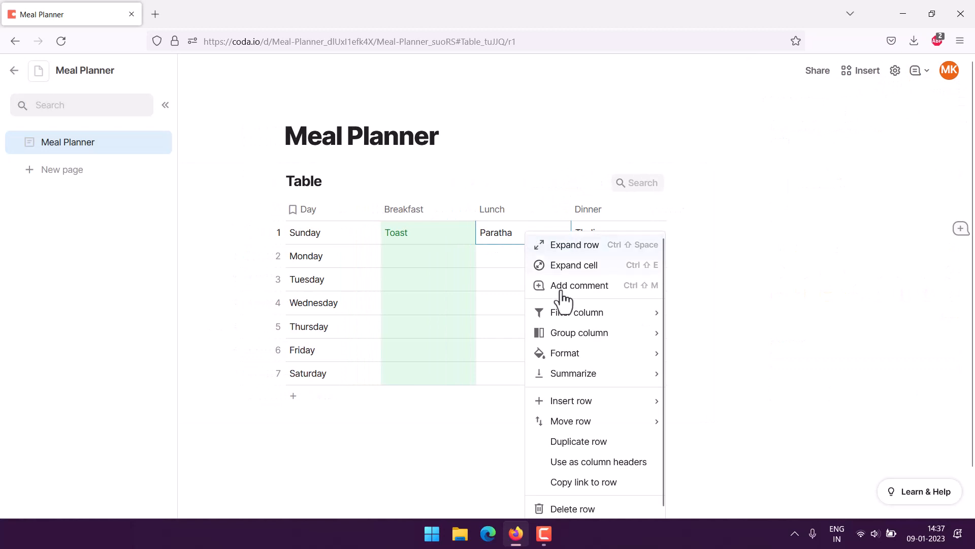
mouse_move(578, 357)
click(731, 380)
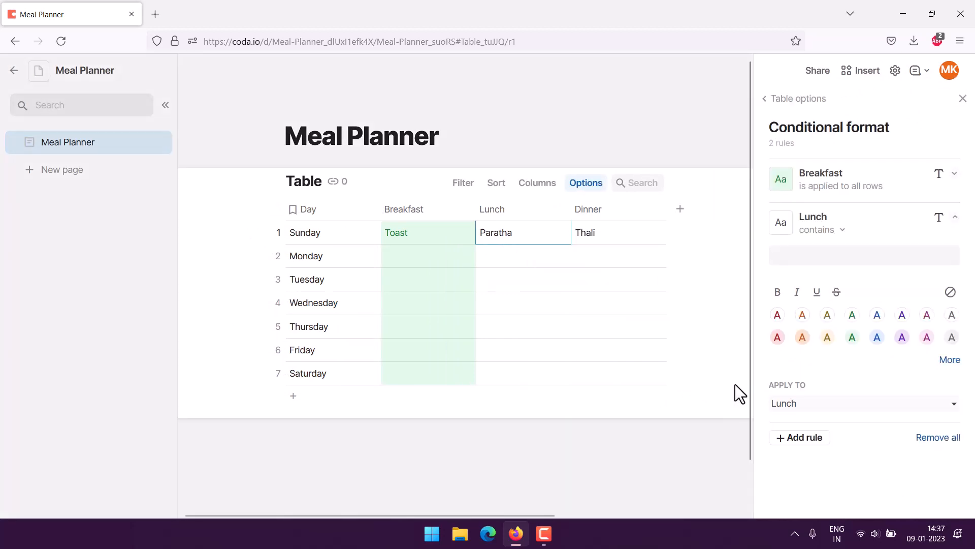
click(827, 339)
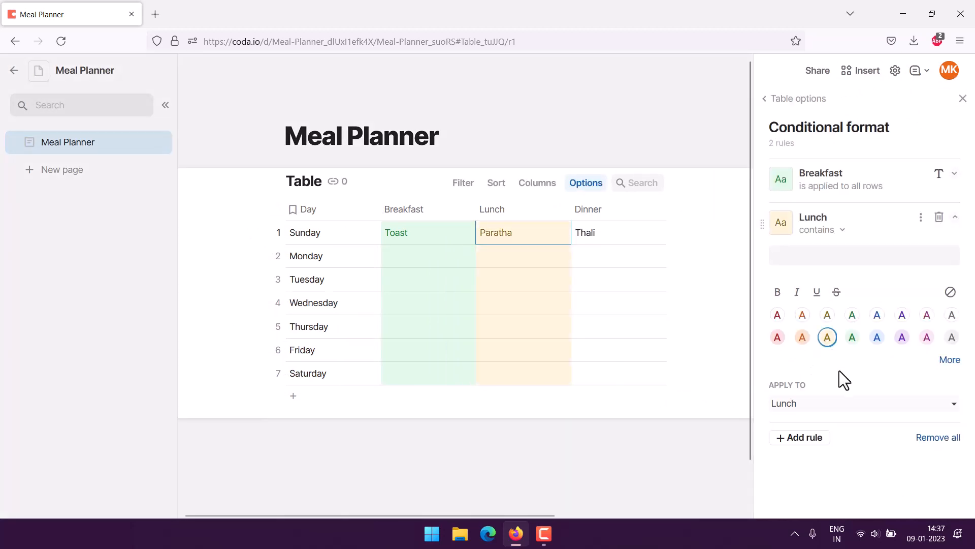
click(963, 99)
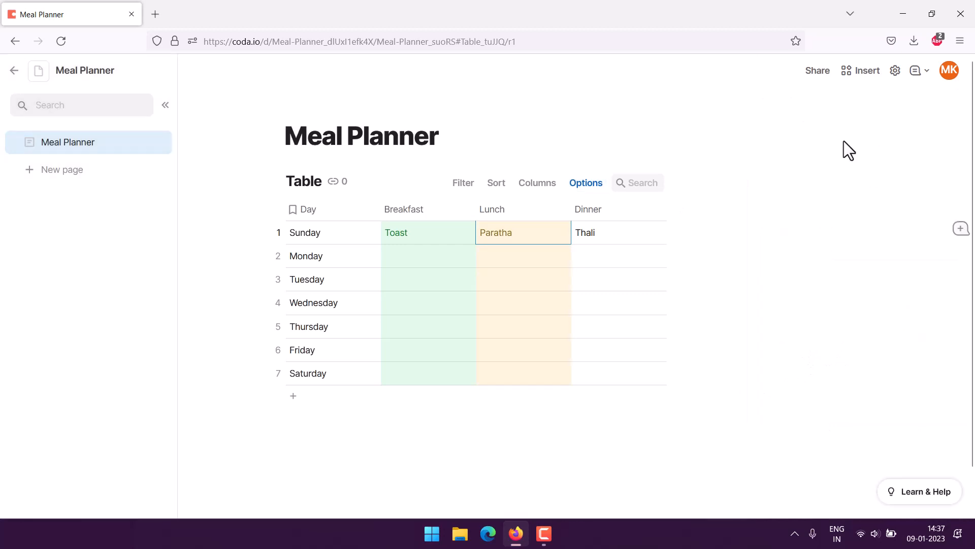
Add a conditional format to the Dinner column with red text on a light red background.
right_click(631, 239)
mouse_move(706, 363)
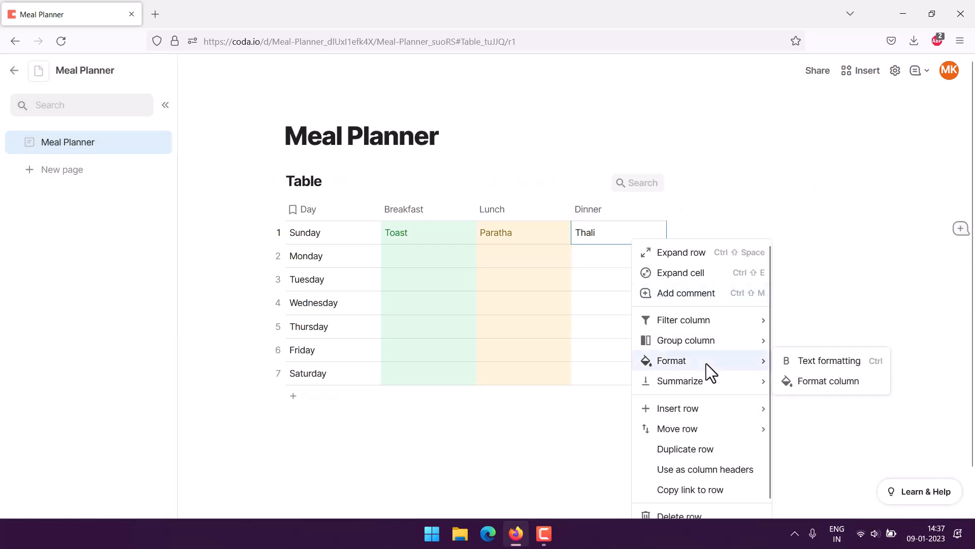
click(800, 387)
click(777, 380)
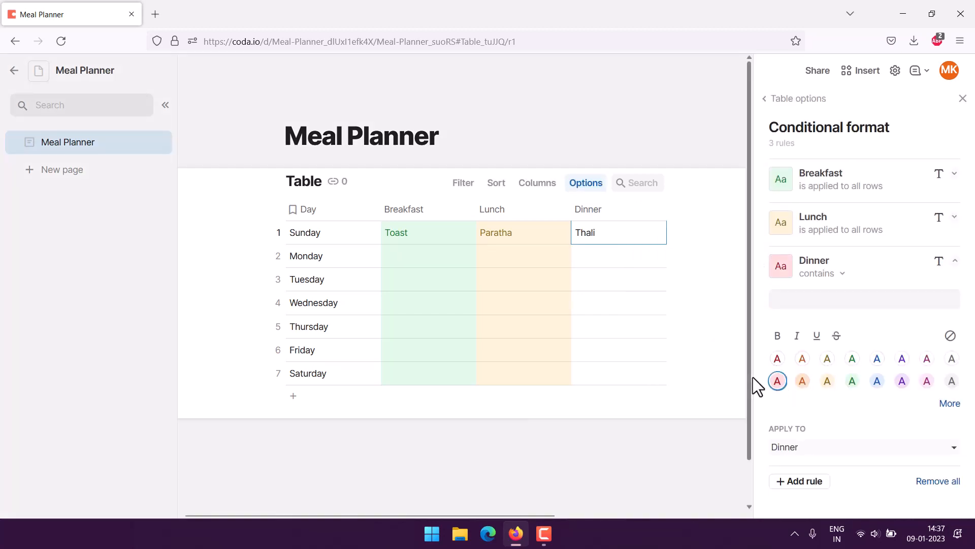
click(580, 113)
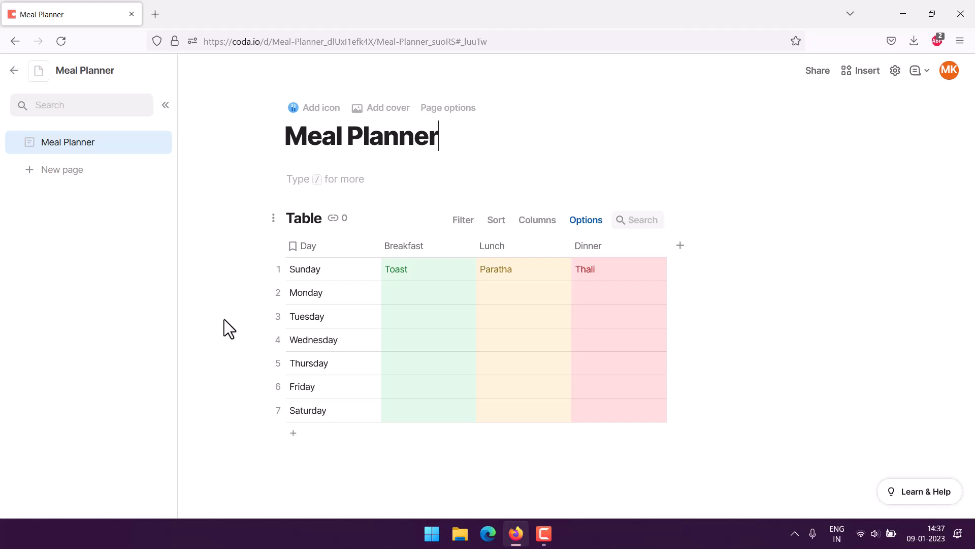
Rename the table as Meal Planner Week.
double_click(304, 220)
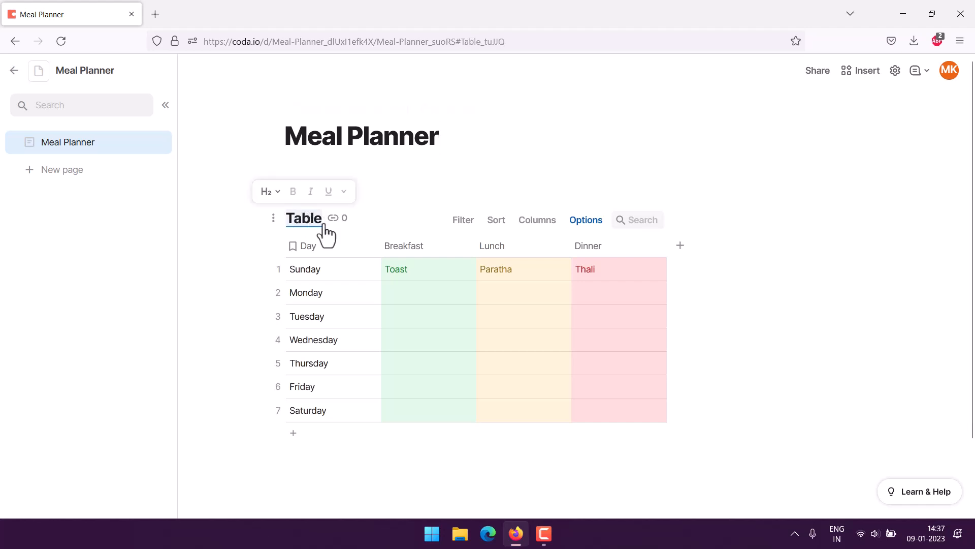
text(Ma)
key(BackSpace)
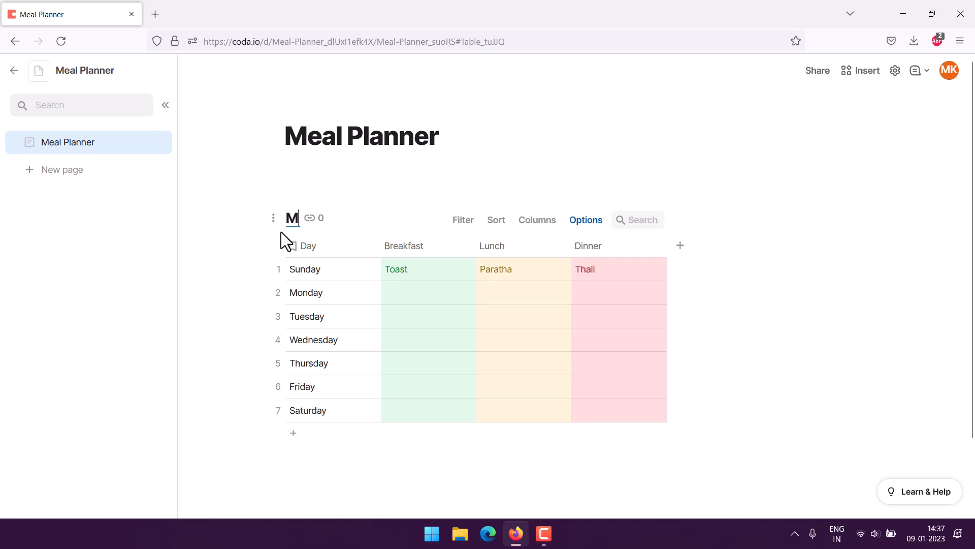
text(eal Planner)
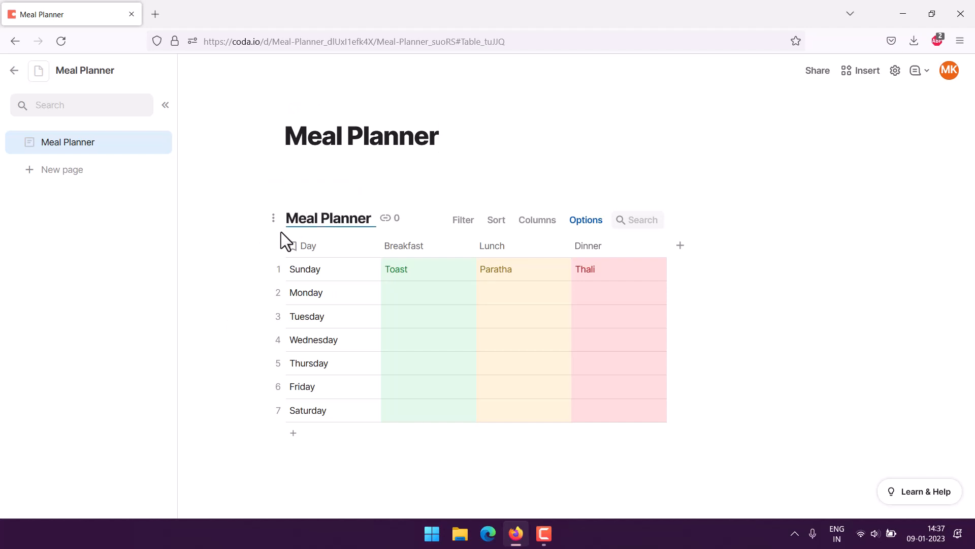
text( Week)
click(224, 239)
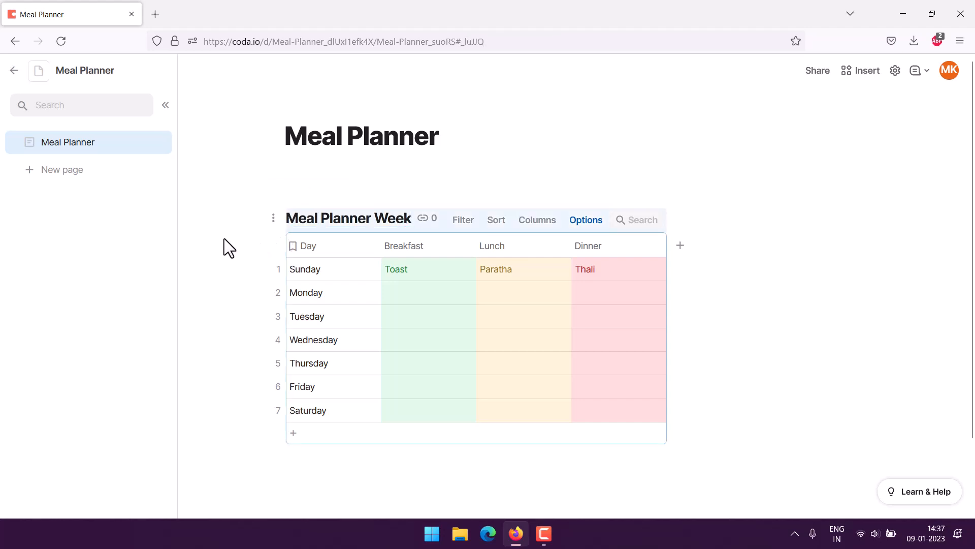
click(217, 181)
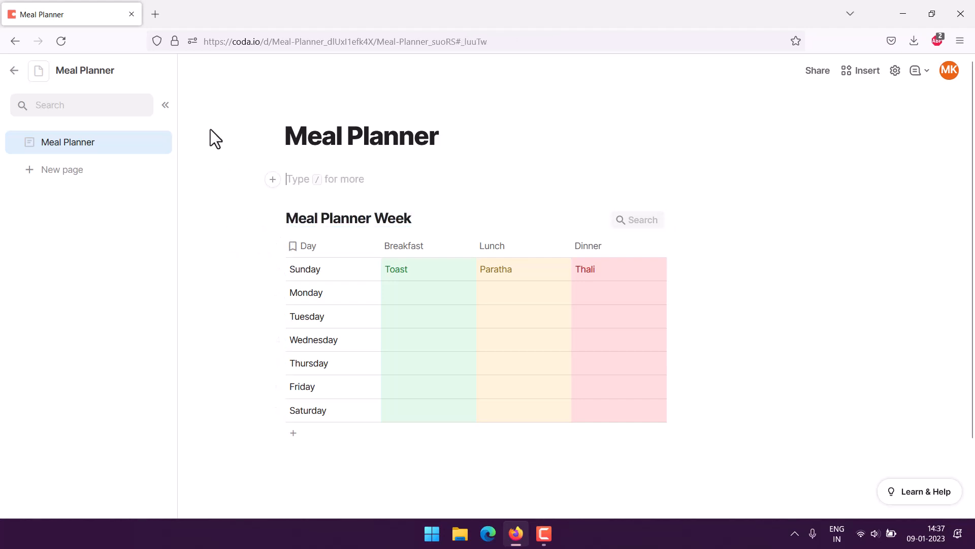